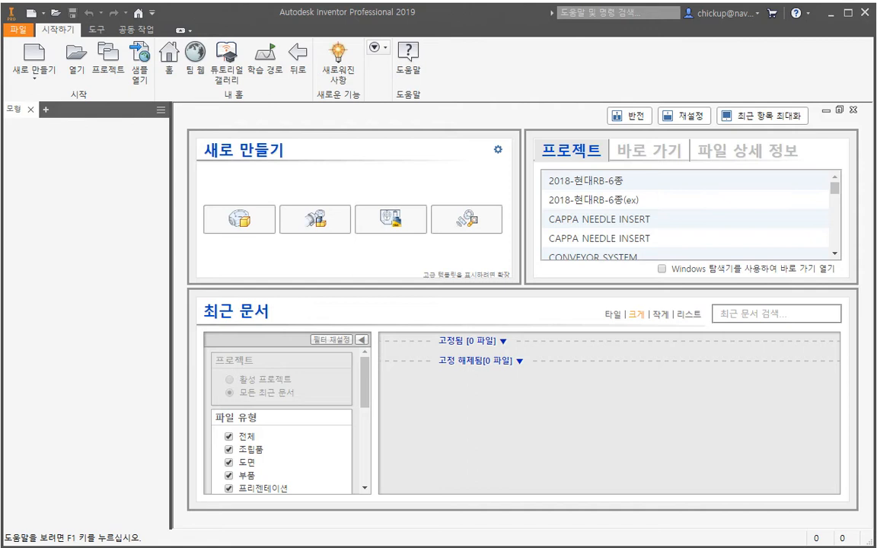
# Create a new standard part, set an isometric view and expand the part's Origin folder
pyautogui.click(242, 219)
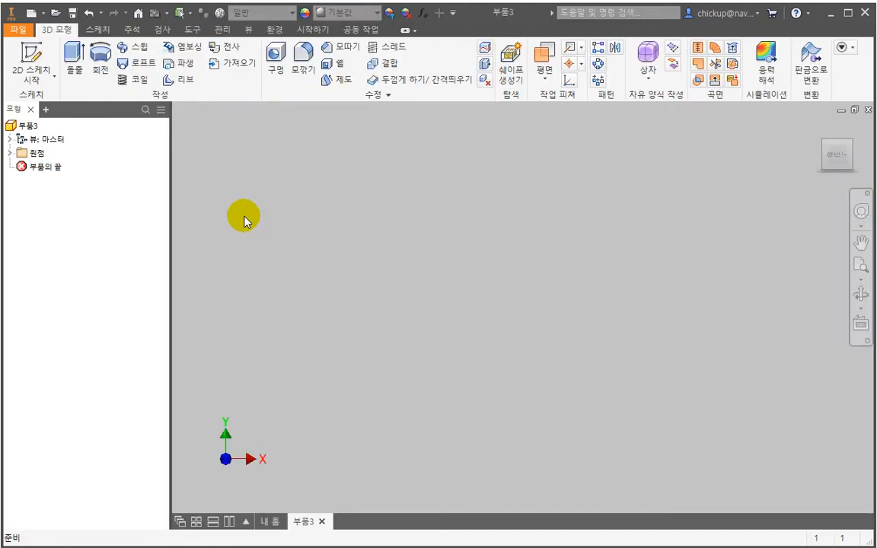
pyautogui.click(40, 84)
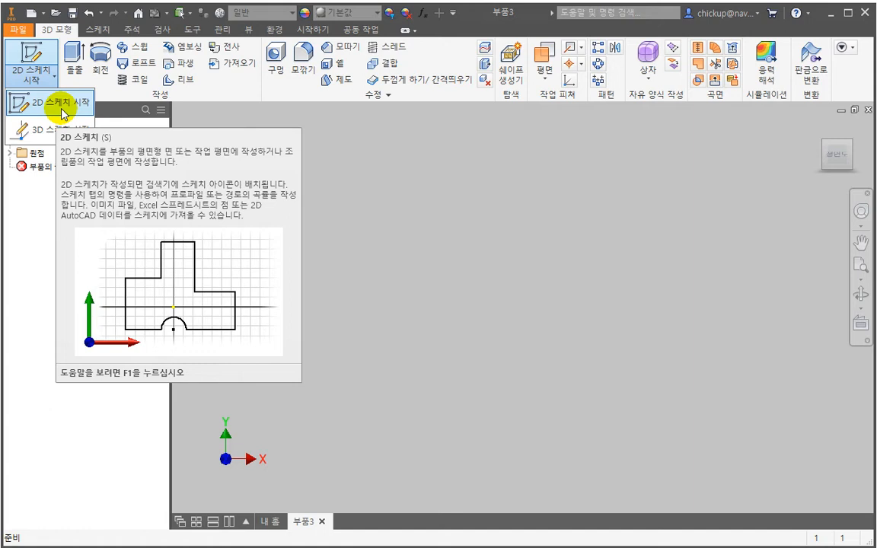
pyautogui.click(327, 201)
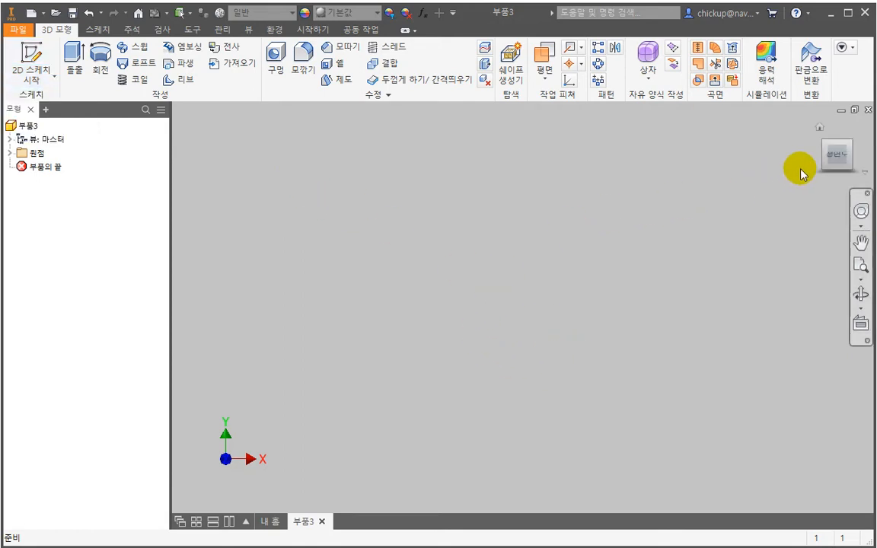
pyautogui.click(850, 145)
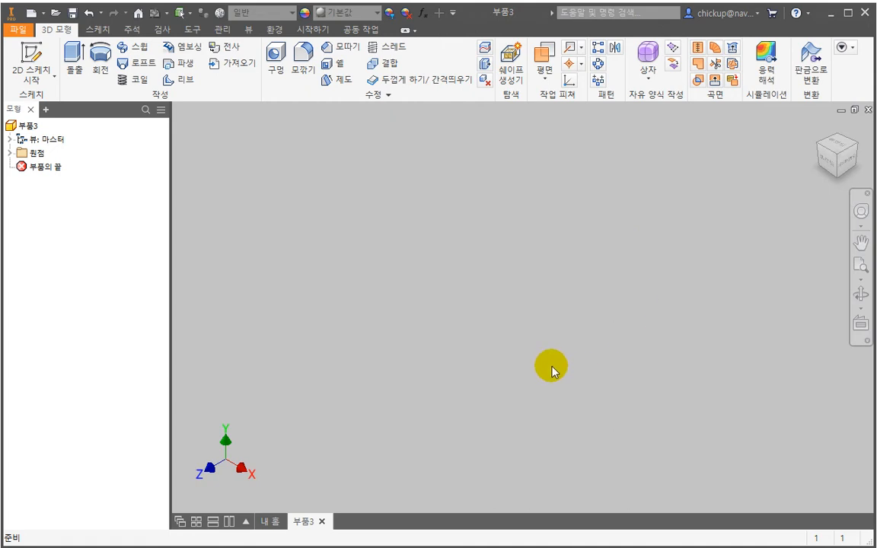
pyautogui.click(35, 153)
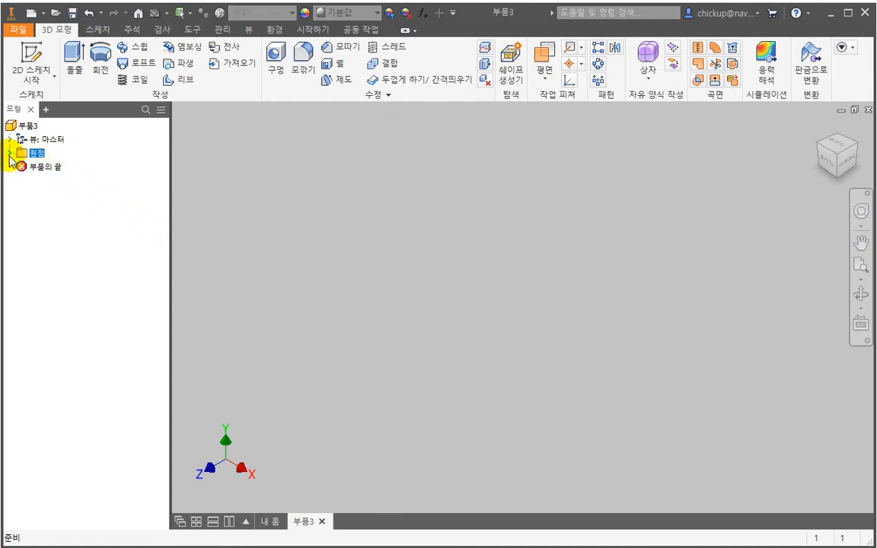
pyautogui.click(9, 153)
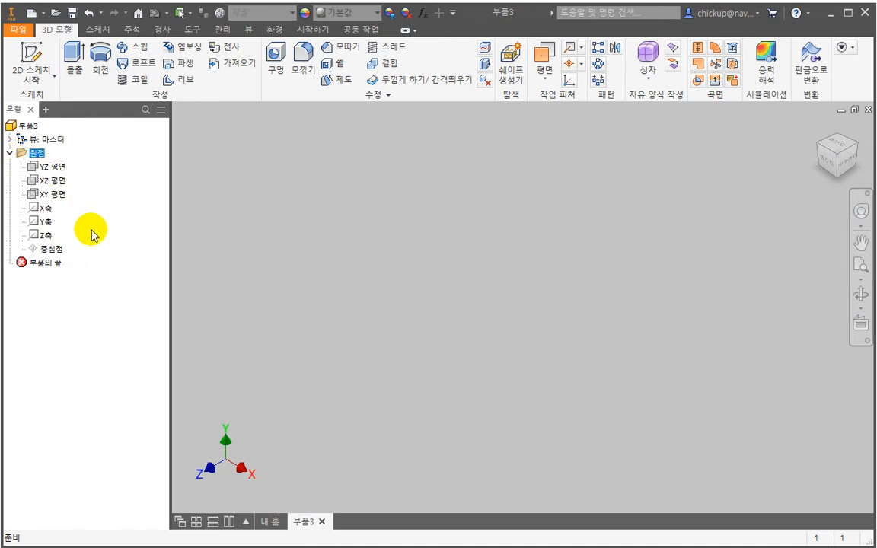
# Highlight the origin's center point together with the X, Y and Z axes to examine their directions
pyautogui.click(54, 249)
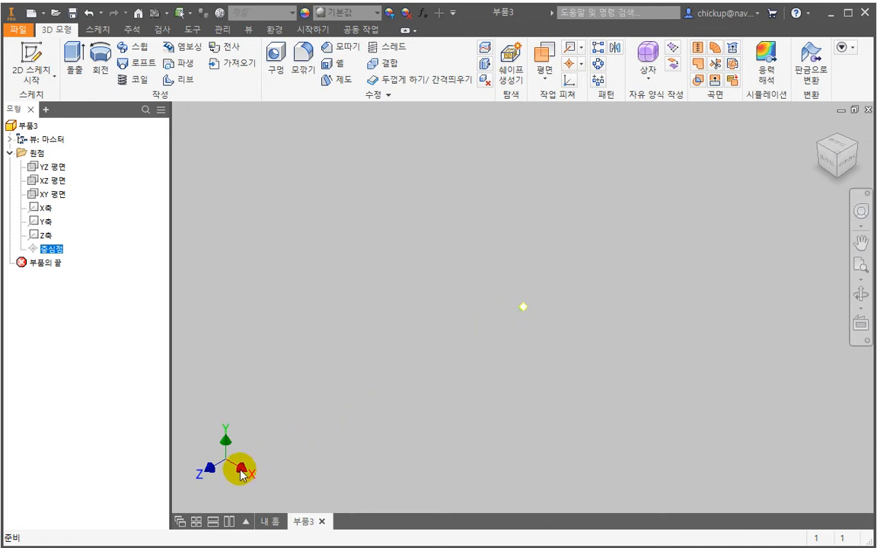
pyautogui.keyDown('ctrl'); pyautogui.click(46, 210); pyautogui.keyUp('ctrl')
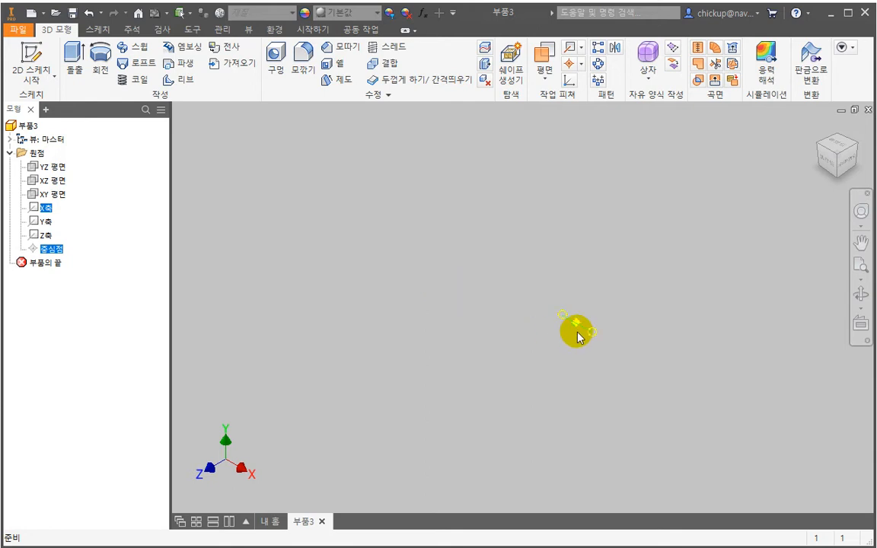
pyautogui.scroll(-7, 578, 333)
pyautogui.scroll(2, 579, 334)
pyautogui.moveTo(578, 333); pyautogui.dragTo(570, 359, button='middle')
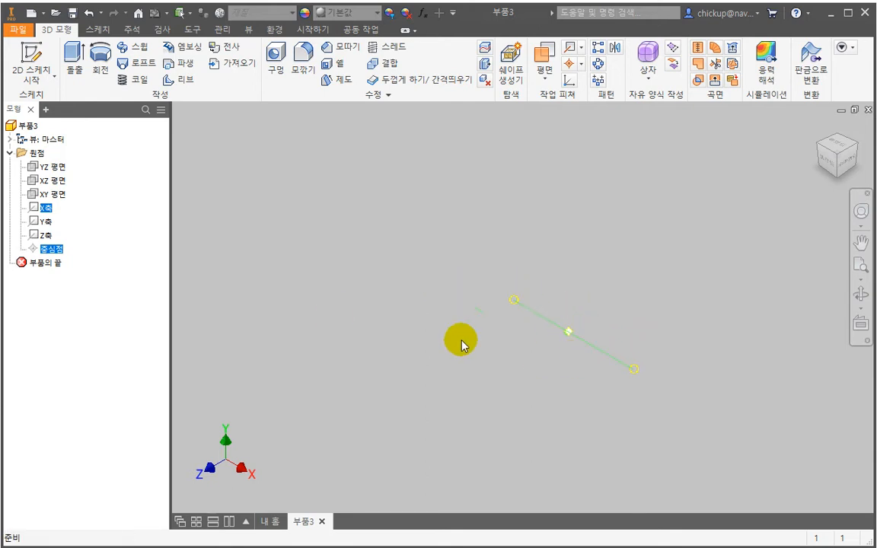
pyautogui.keyDown('ctrl'); pyautogui.click(45, 221); pyautogui.keyUp('ctrl')
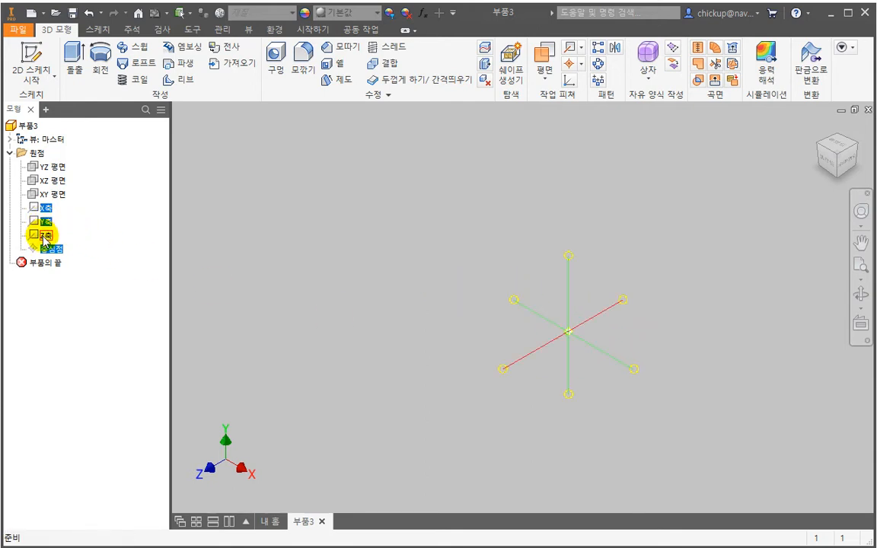
pyautogui.keyDown('ctrl'); pyautogui.click(43, 234); pyautogui.keyUp('ctrl')
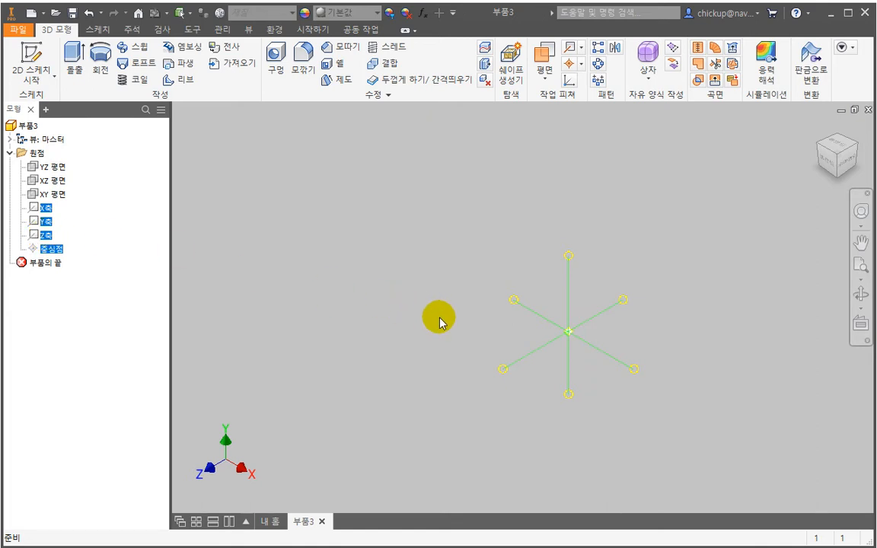
pyautogui.click(125, 215)
# Compare the X and Y axes with the XY plane, and highlight the XY, XZ and YZ planes together
pyautogui.click(50, 208)
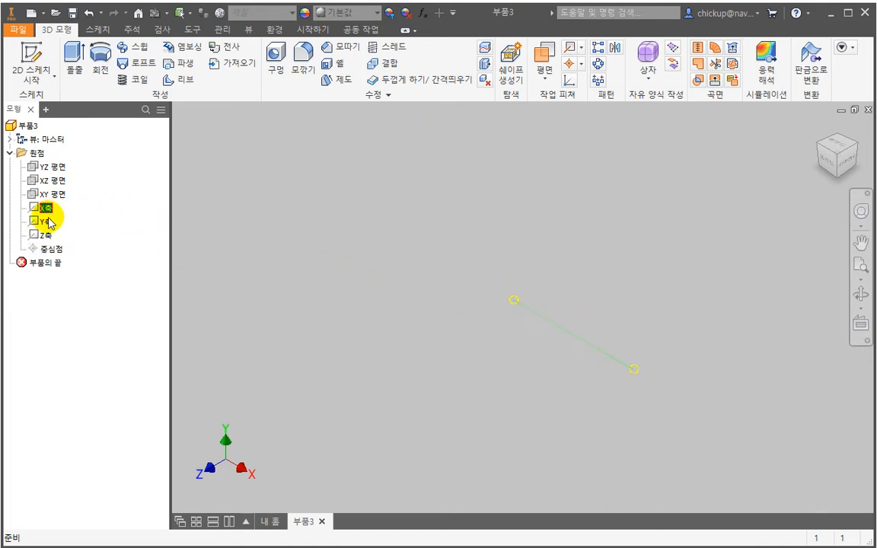
pyautogui.keyDown('ctrl'); pyautogui.click(47, 221); pyautogui.keyUp('ctrl')
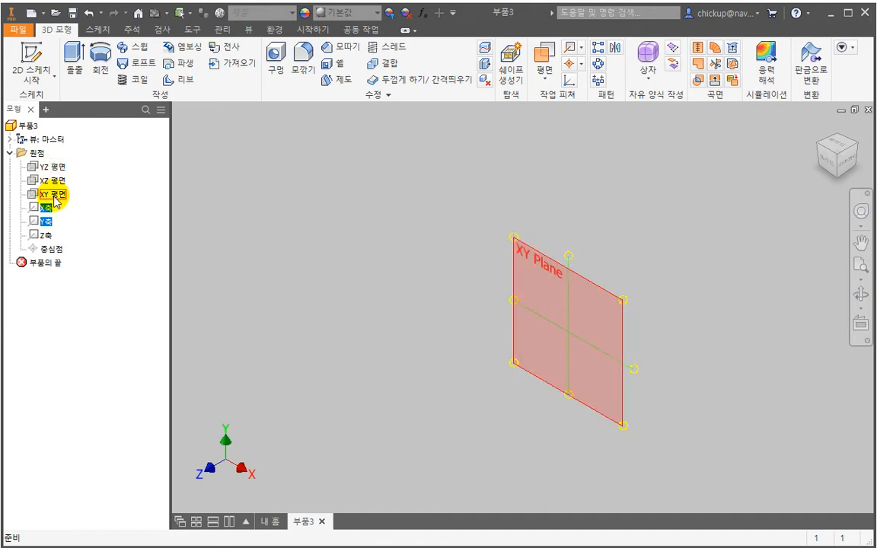
pyautogui.click(55, 196)
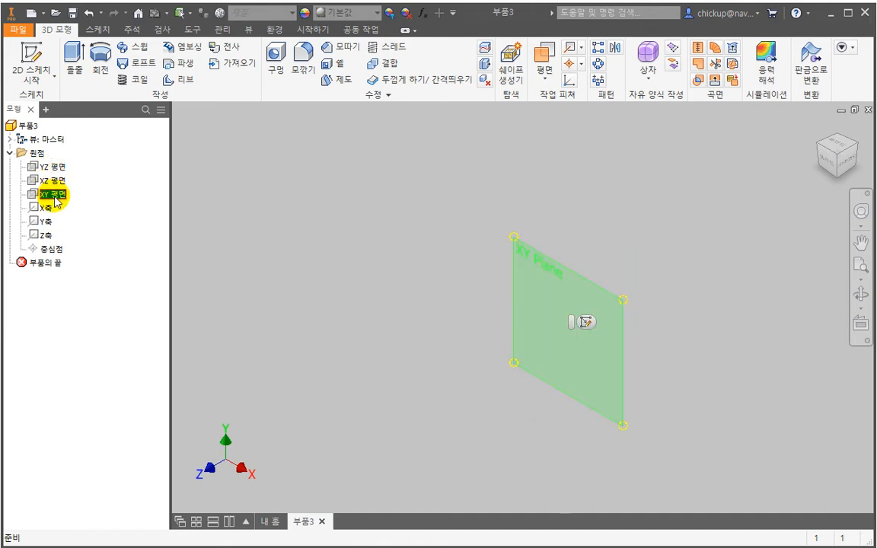
pyautogui.keyDown('ctrl'); pyautogui.click(55, 184); pyautogui.keyUp('ctrl')
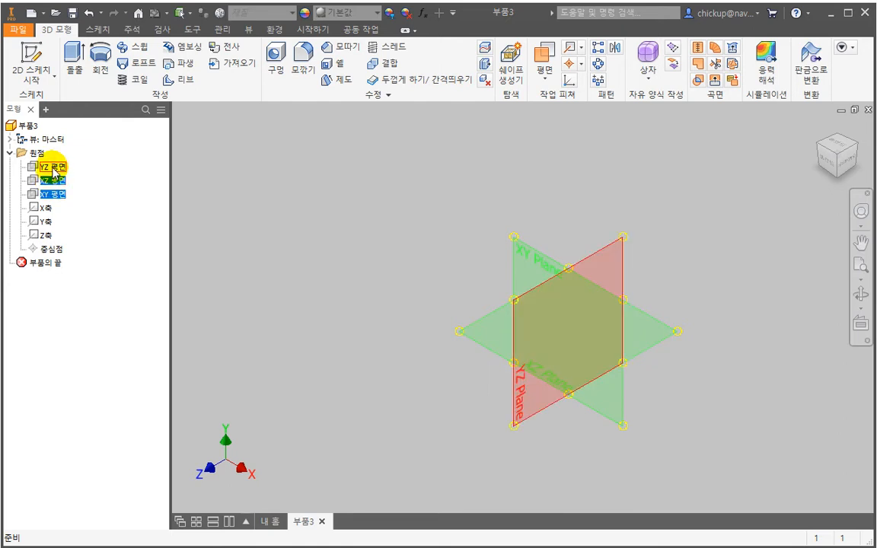
pyautogui.keyDown('ctrl'); pyautogui.click(55, 171); pyautogui.keyUp('ctrl')
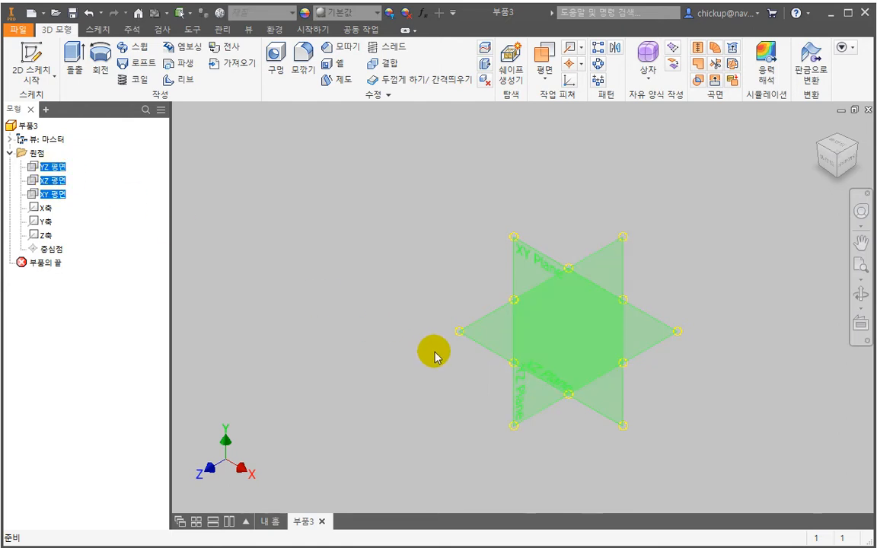
pyautogui.moveTo(436, 389)
pyautogui.keyDown('shift'); pyautogui.mouseDown(button='middle')
pyautogui.moveTo(439, 362)
pyautogui.moveTo(475, 377)
pyautogui.moveTo(397, 399)
pyautogui.moveTo(427, 375)
pyautogui.moveTo(448, 376)
pyautogui.moveTo(439, 381)
pyautogui.mouseUp(button='middle'); pyautogui.keyUp('shift')
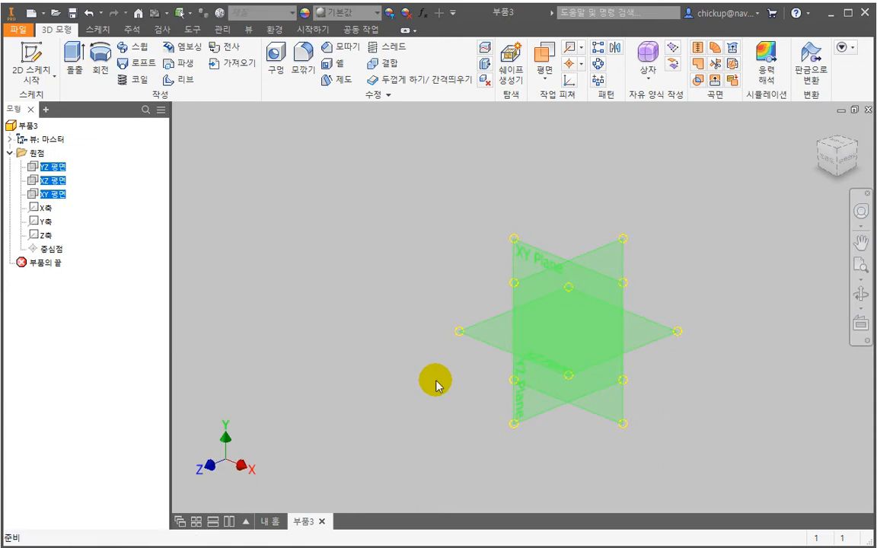
pyautogui.click(372, 302)
# Compare the positions of the XY, XZ and YZ origin planes by highlighting them individually, and clear the selection
pyautogui.click(51, 194)
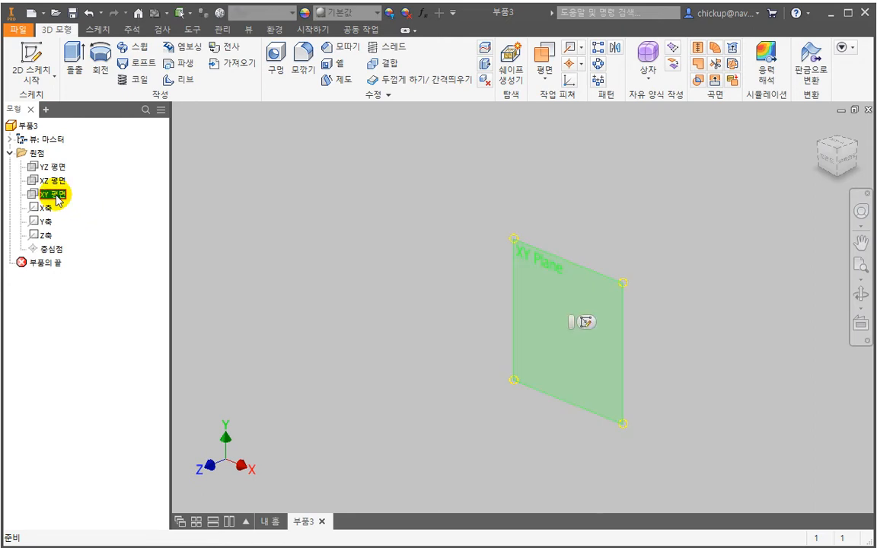
pyautogui.click(55, 183)
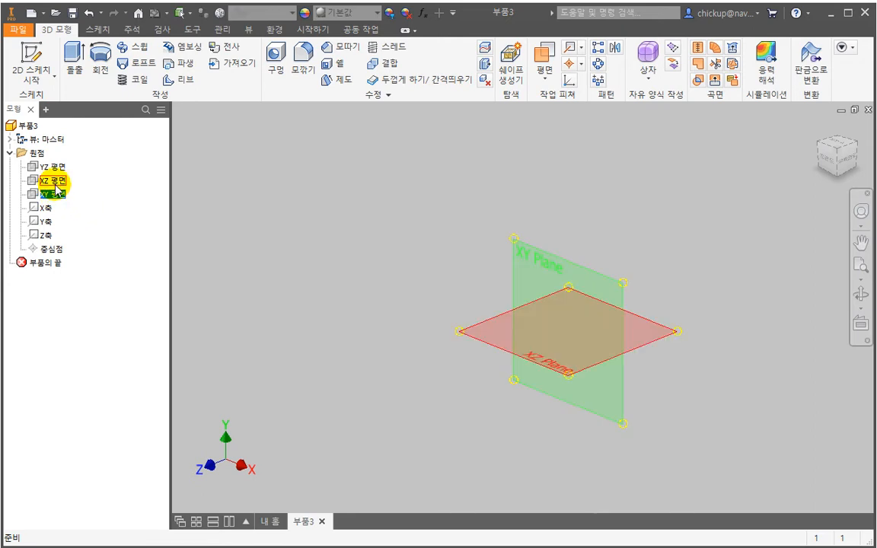
pyautogui.click(55, 168)
pyautogui.click(57, 182)
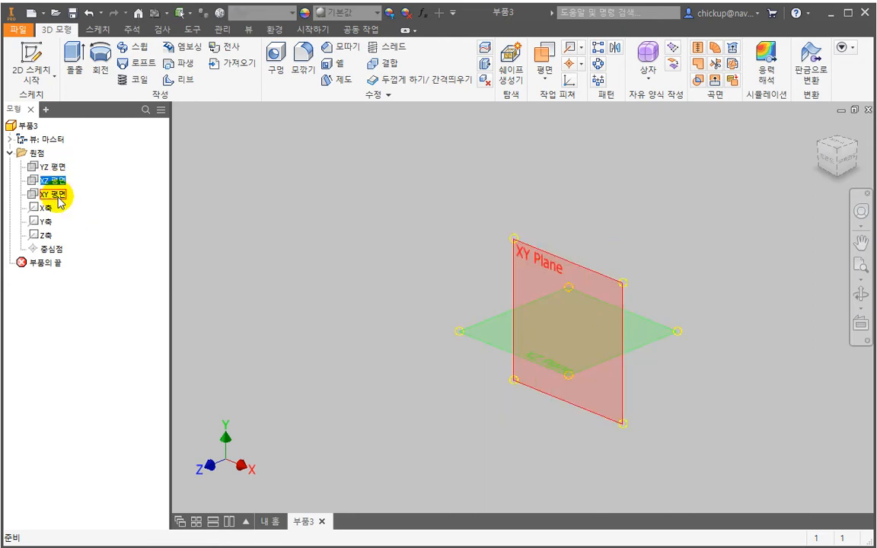
pyautogui.click(59, 194)
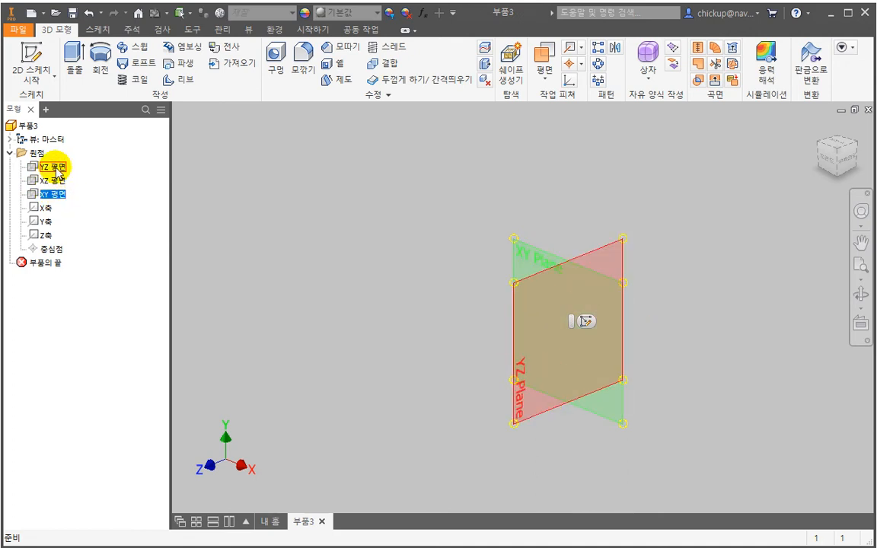
pyautogui.click(359, 305)
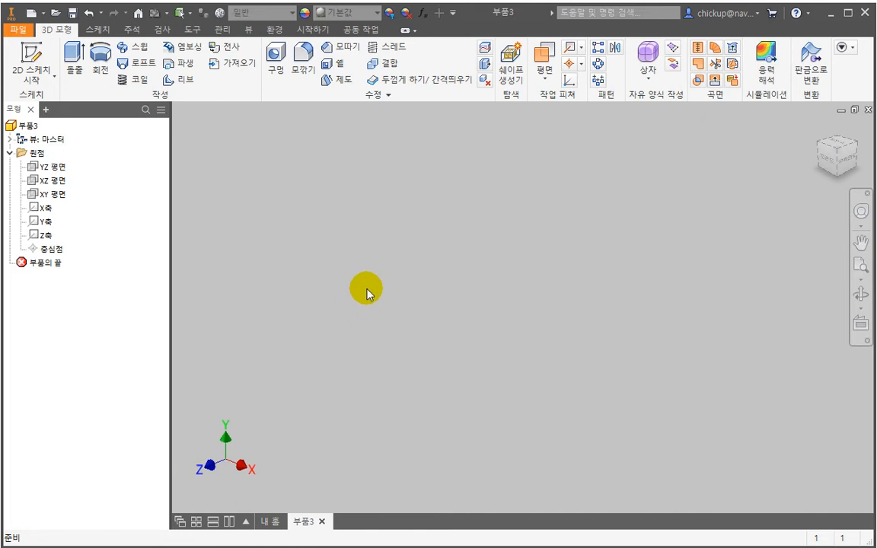
pyautogui.click(540, 86)
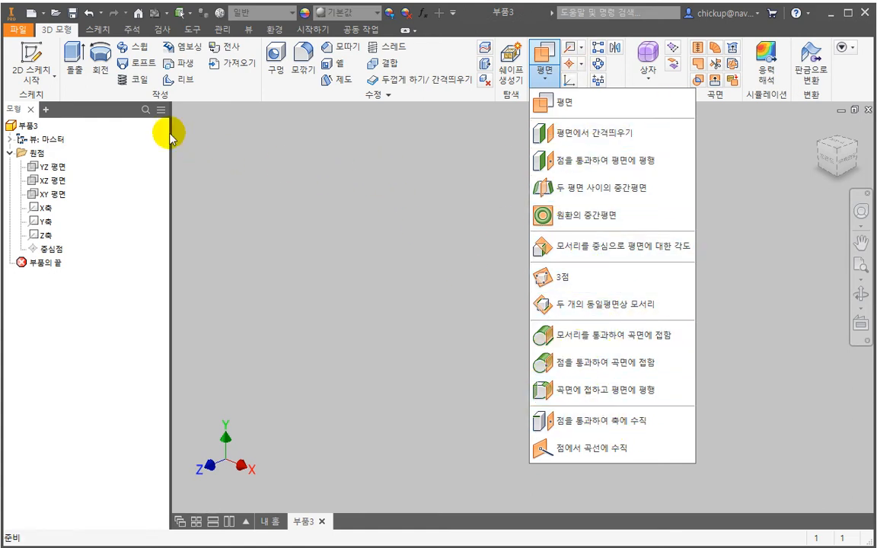
pyautogui.click(342, 183)
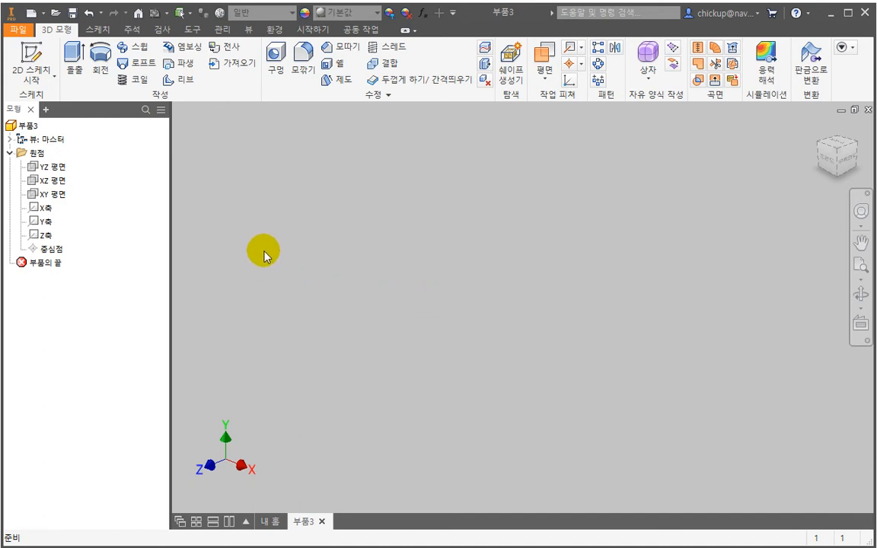
# Examine the XY, XZ and YZ origin planes one after another at a larger scale in the isometric view
pyautogui.click(830, 156)
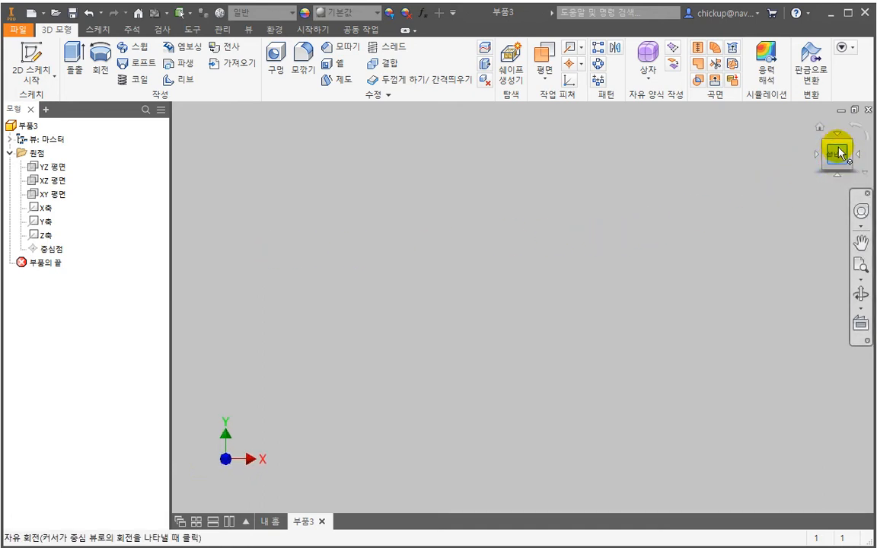
pyautogui.click(849, 143)
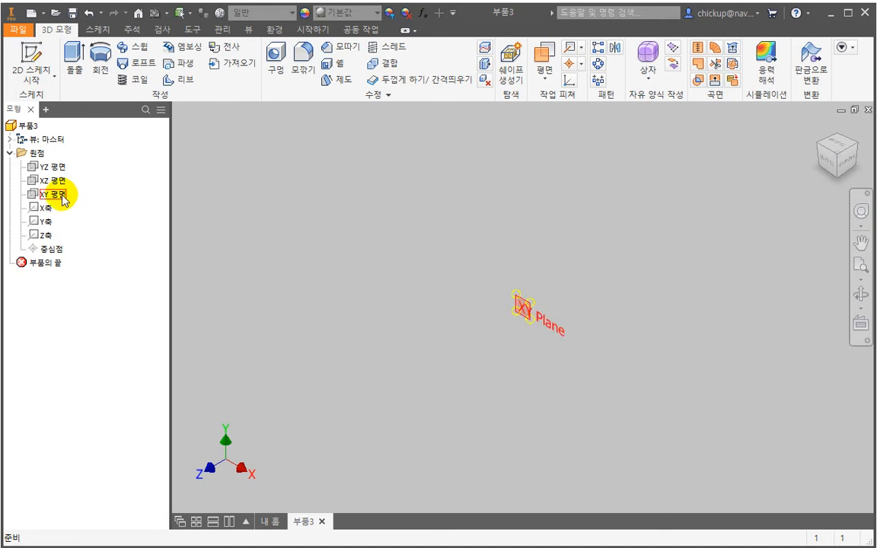
pyautogui.click(62, 196)
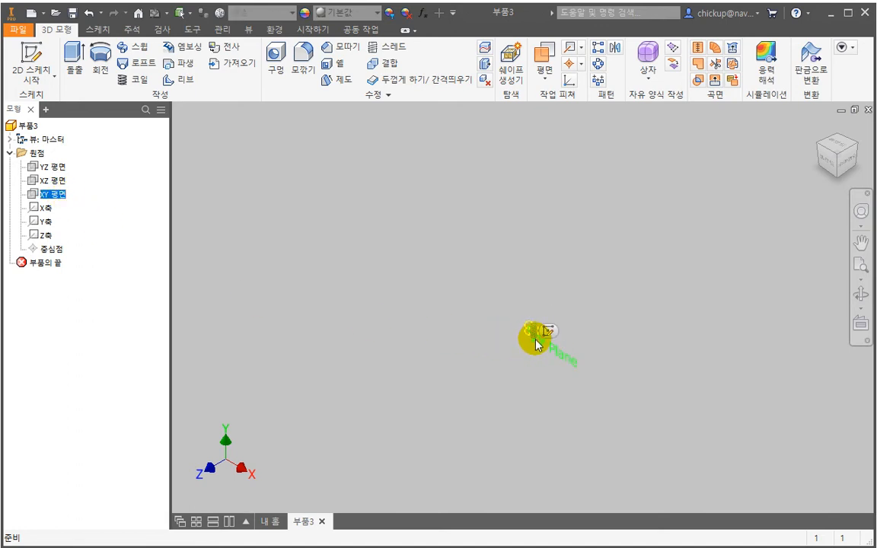
pyautogui.scroll(-3, 520, 342)
pyautogui.scroll(-5, 606, 315)
pyautogui.moveTo(411, 311); pyautogui.dragTo(481, 417, button='middle')
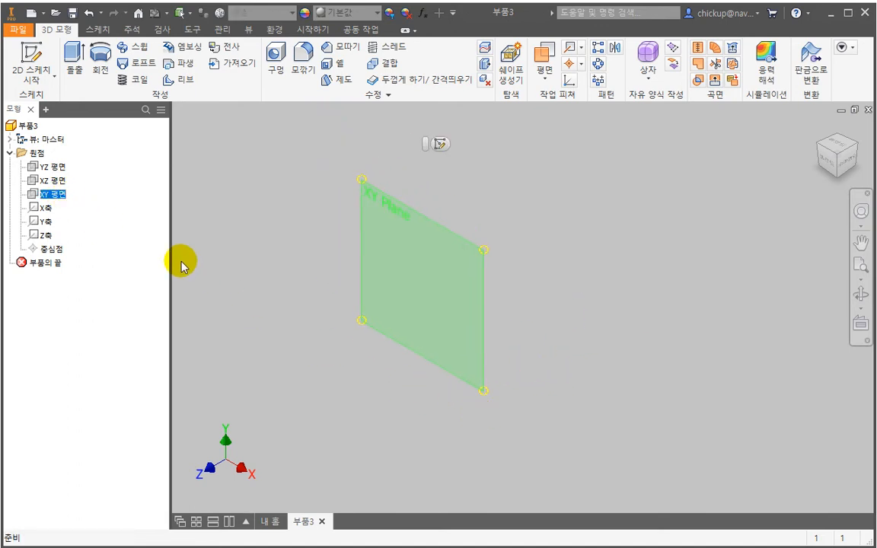
pyautogui.click(59, 183)
pyautogui.moveTo(278, 209); pyautogui.dragTo(339, 220, button='middle')
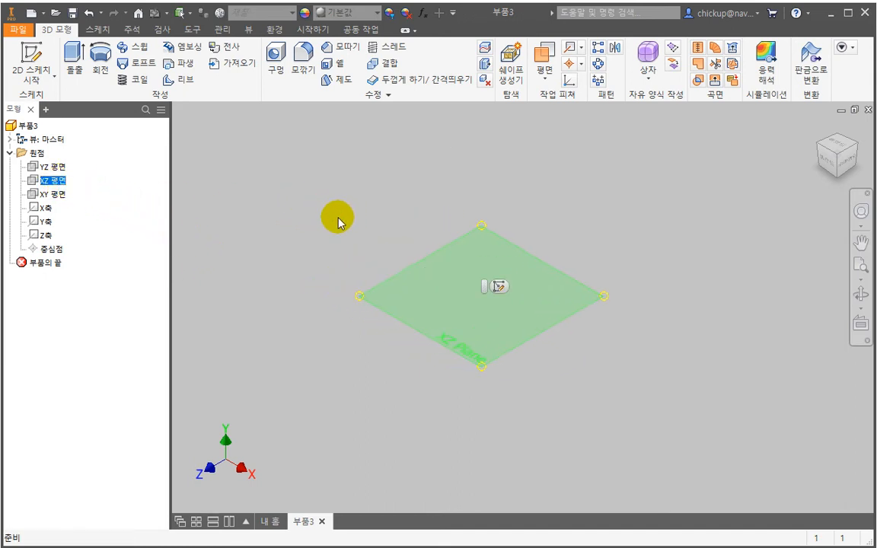
pyautogui.click(60, 169)
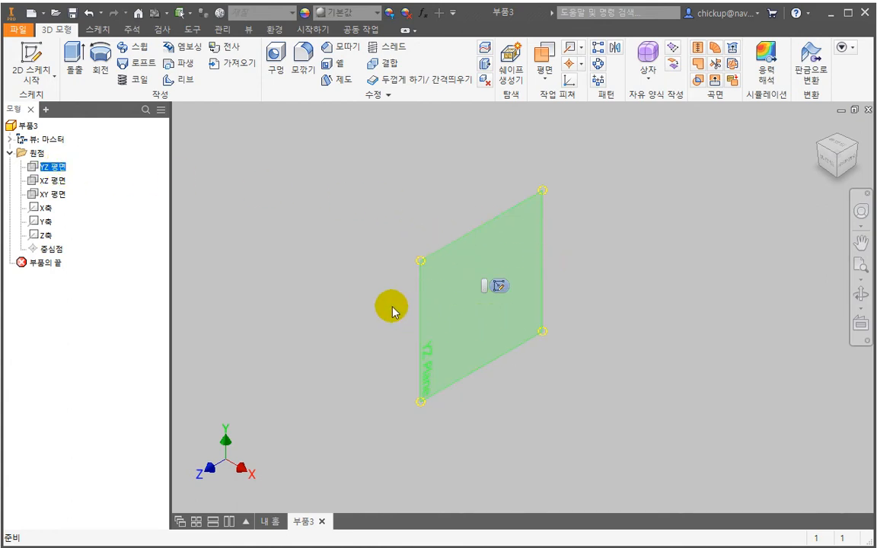
pyautogui.click(332, 212)
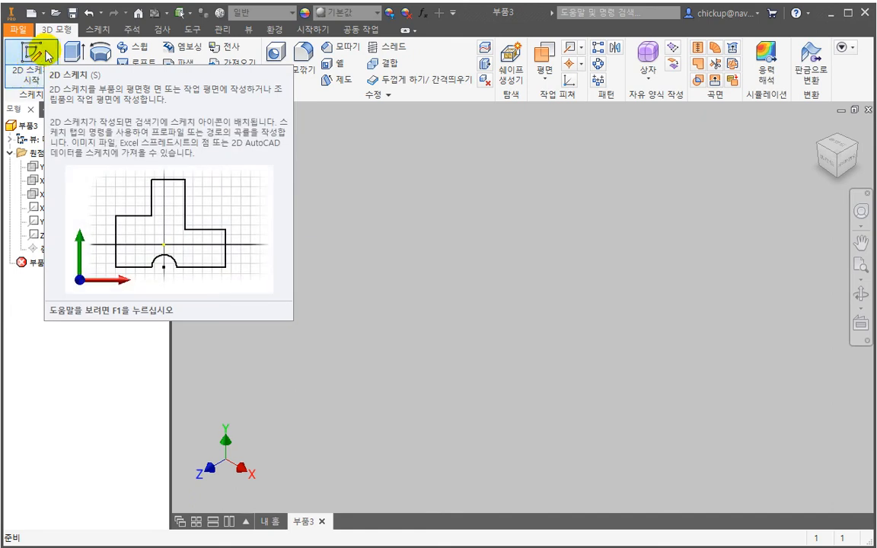
pyautogui.click(46, 56)
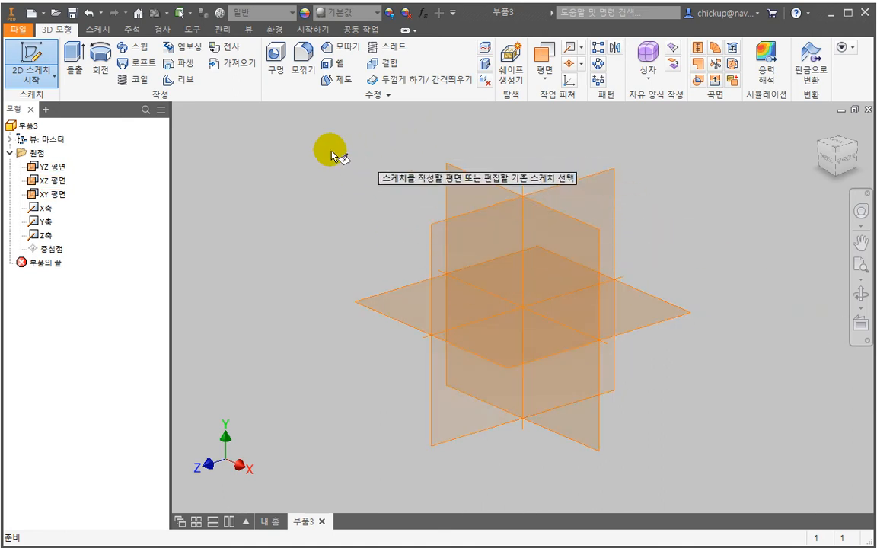
pyautogui.click(39, 51)
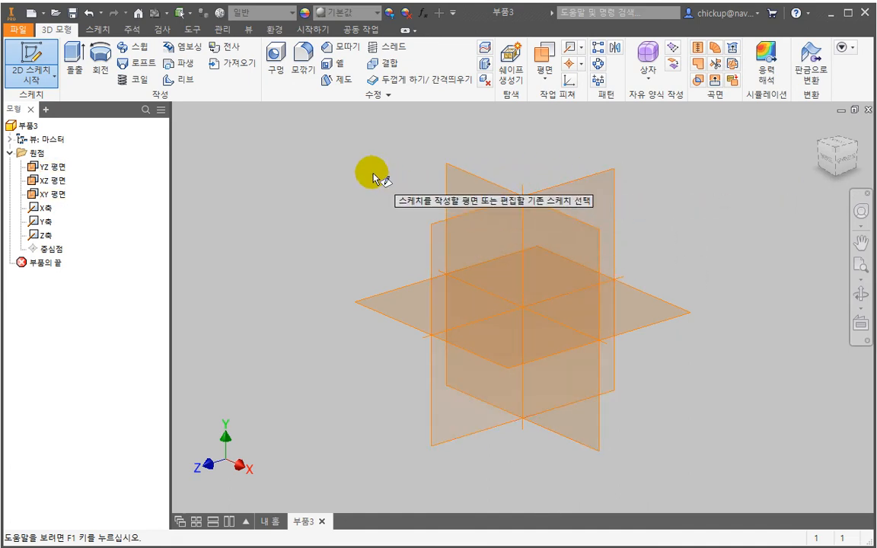
pyautogui.press('Escape')
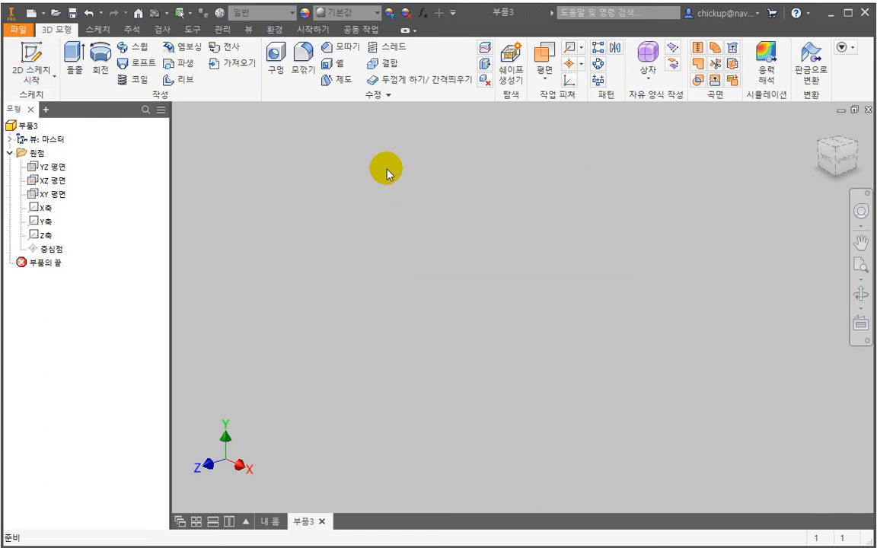
# Highlight the YZ, XZ and XY origin planes one by one to review them as sketch plane candidates, and clear the selection
pyautogui.click(61, 167)
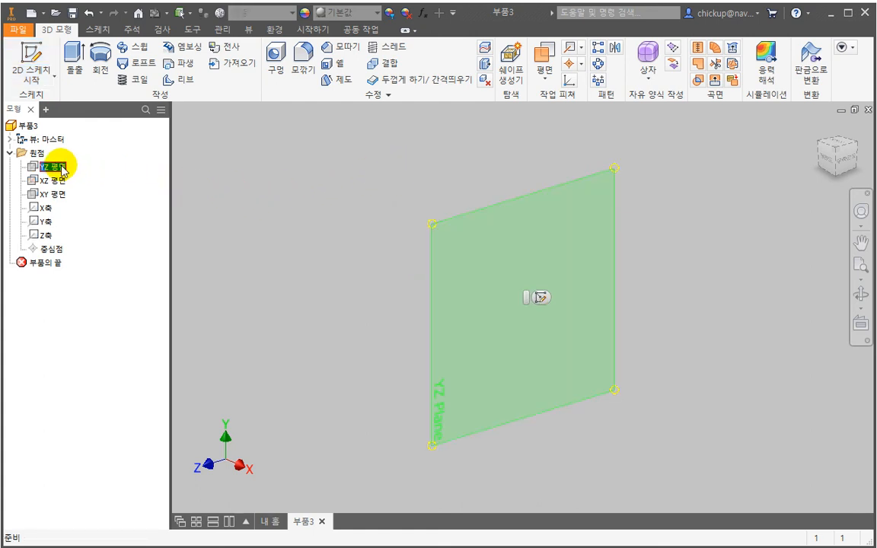
pyautogui.click(59, 180)
pyautogui.click(59, 195)
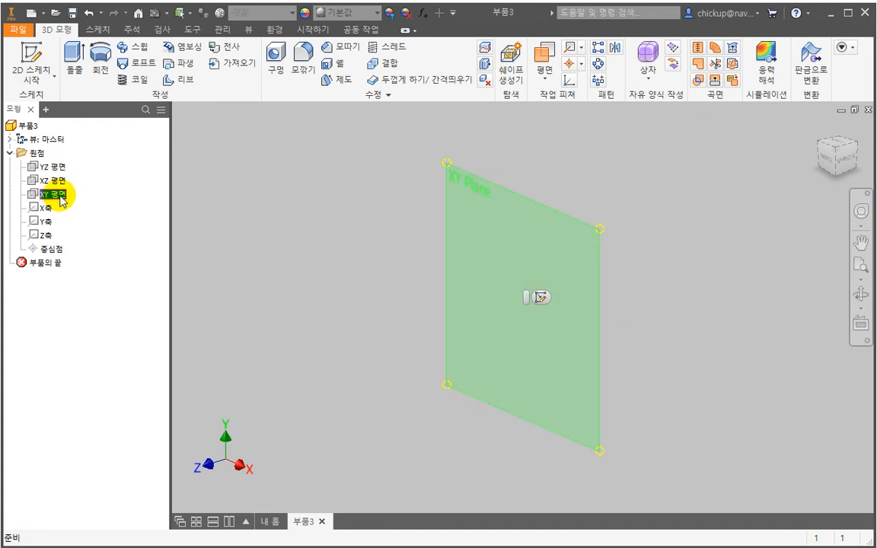
pyautogui.click(247, 215)
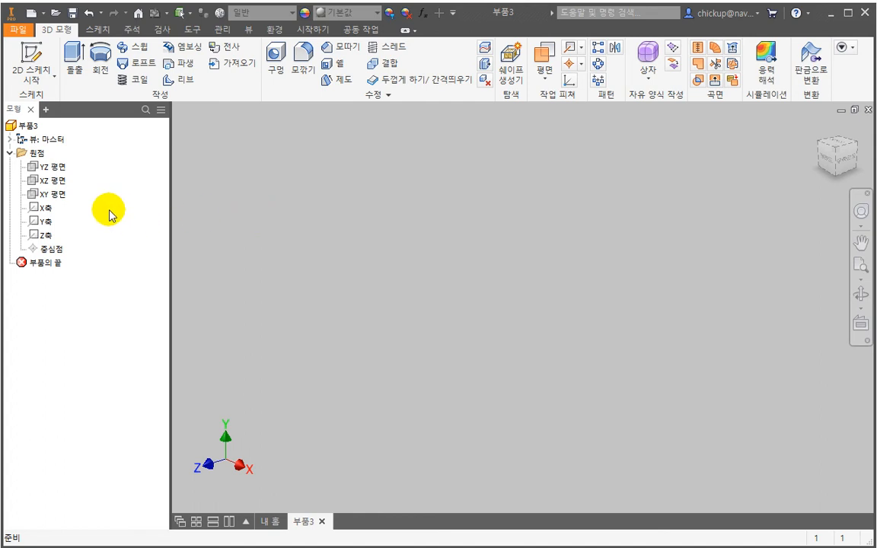
# Highlight the XY origin plane to examine its shortcut for creating a sketch, and leave it unselected
pyautogui.click(59, 195)
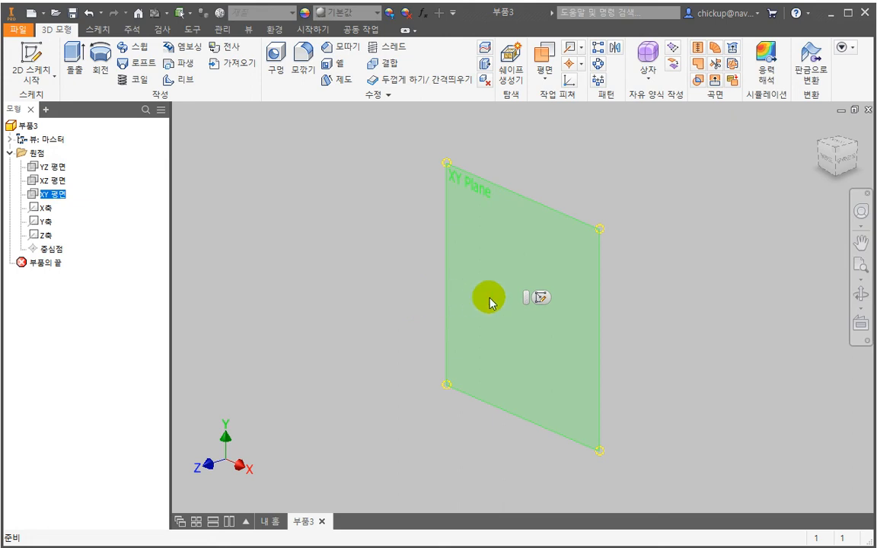
pyautogui.click(387, 241)
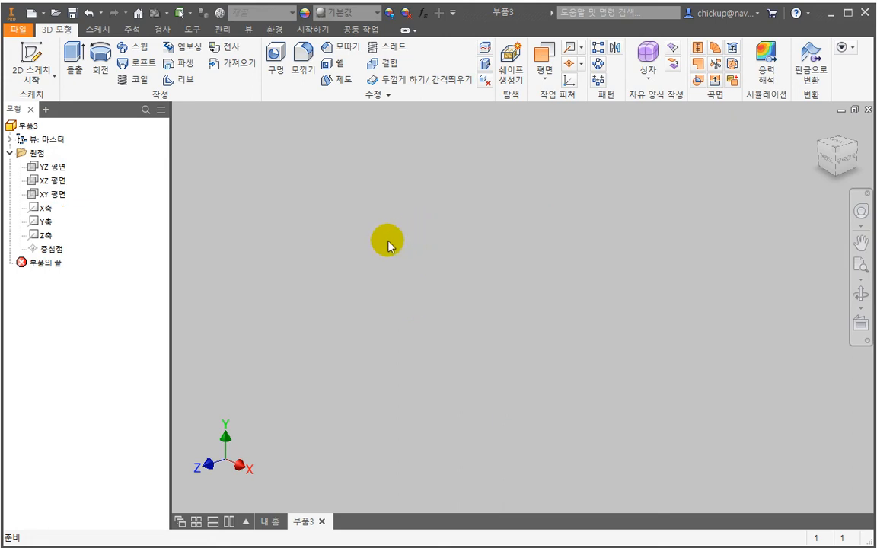
pyautogui.click(62, 196)
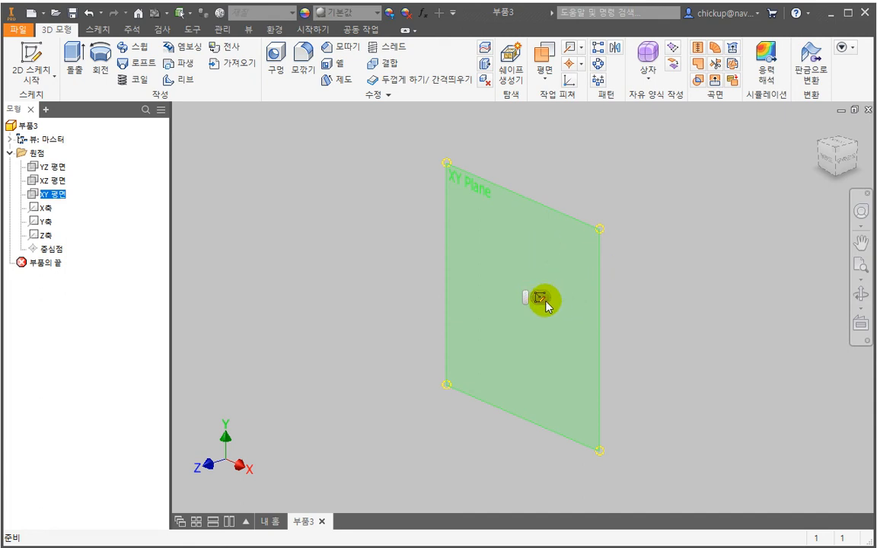
pyautogui.click(685, 298)
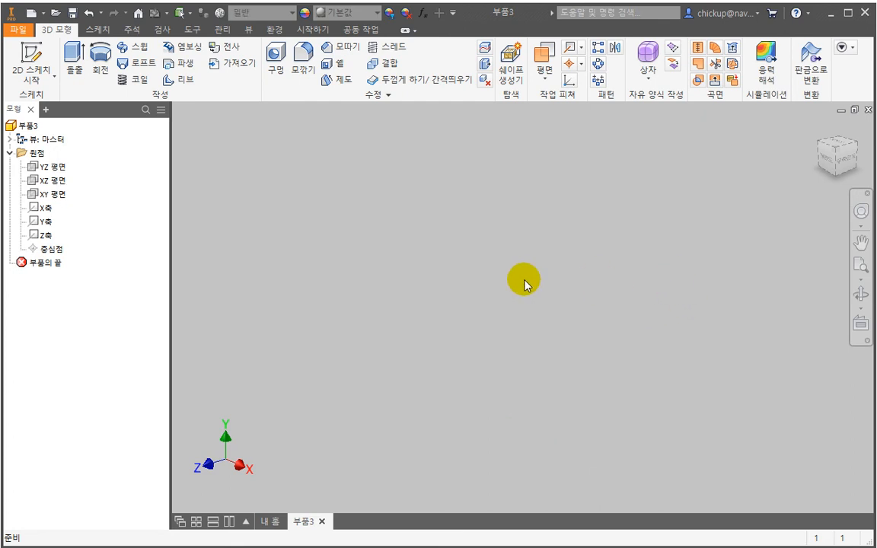
pyautogui.click(52, 196)
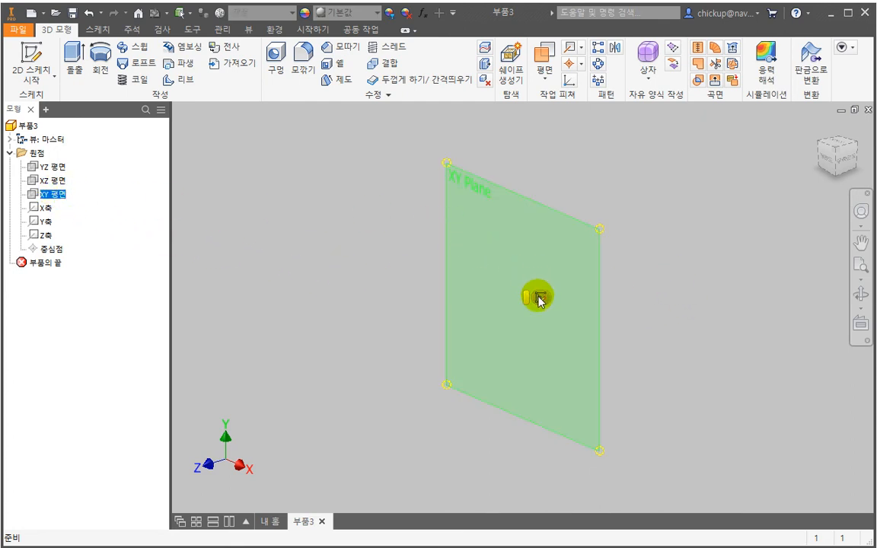
pyautogui.click(358, 251)
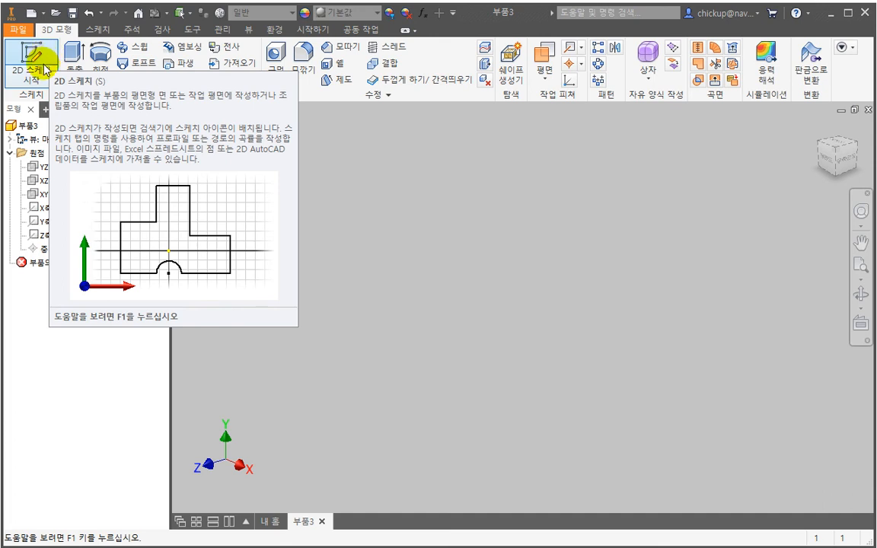
# Create an empty 2D sketch on the XY origin plane and finish it
pyautogui.moveTo(42, 197)
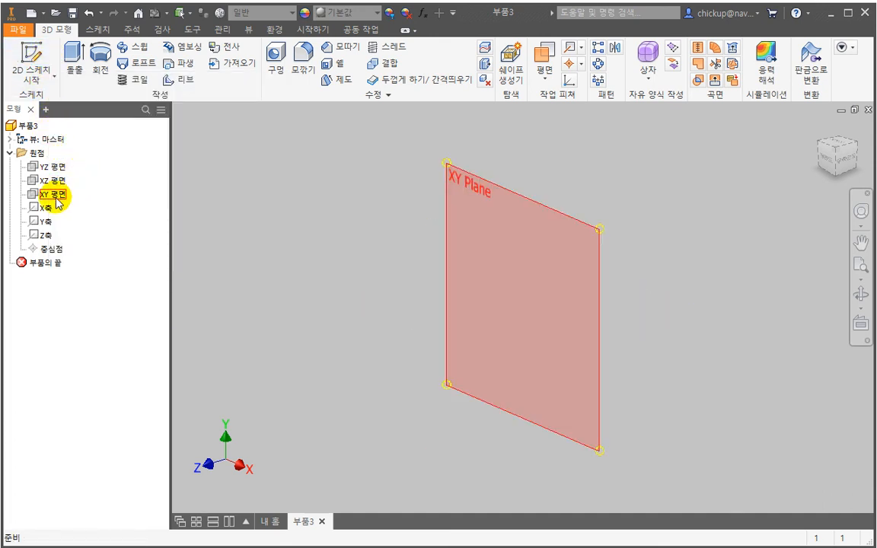
pyautogui.click(57, 201)
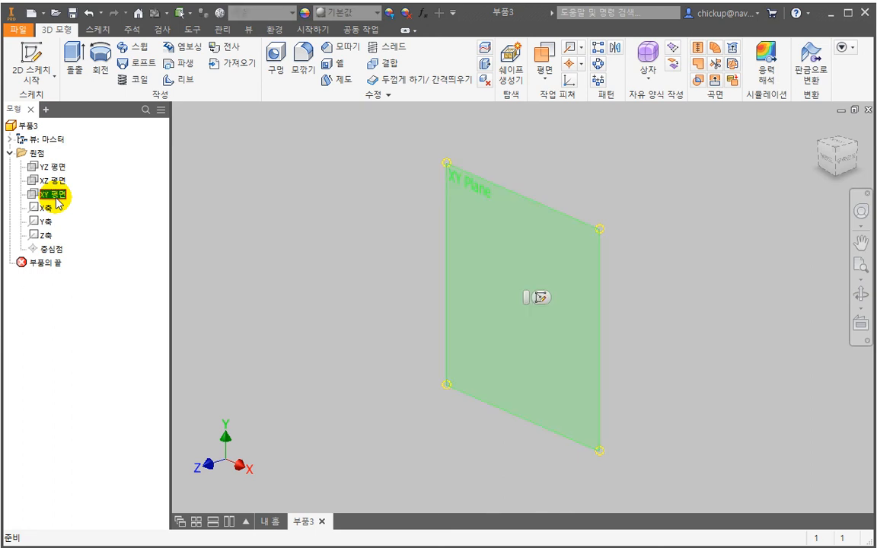
pyautogui.press('s')
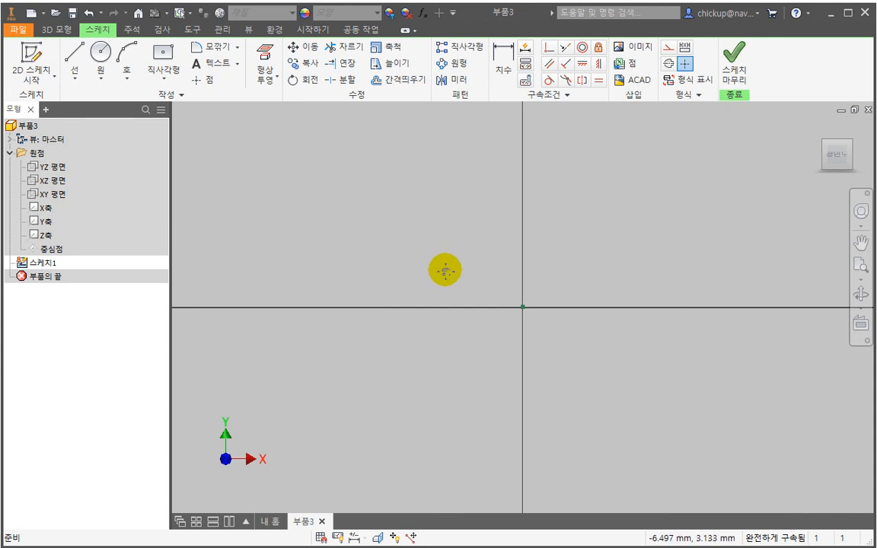
pyautogui.moveTo(445, 270); pyautogui.dragTo(445, 248, button='middle')
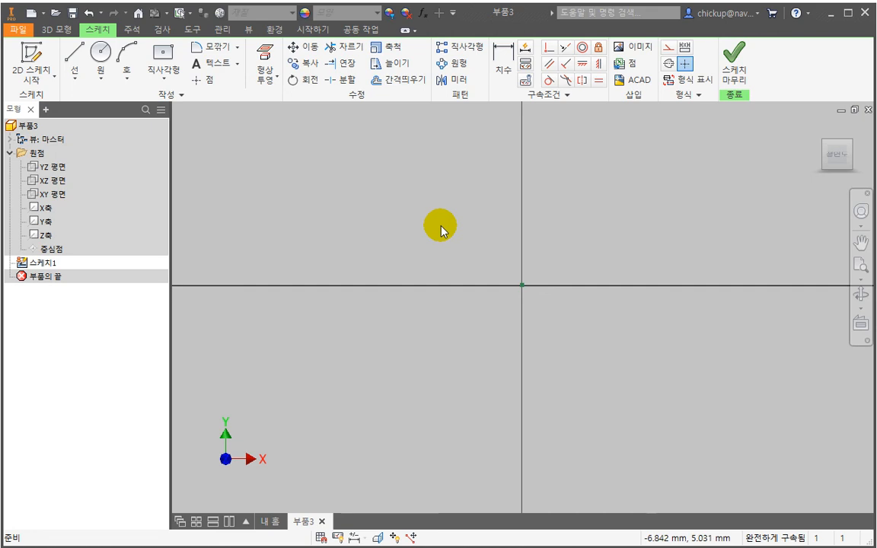
pyautogui.press('s')
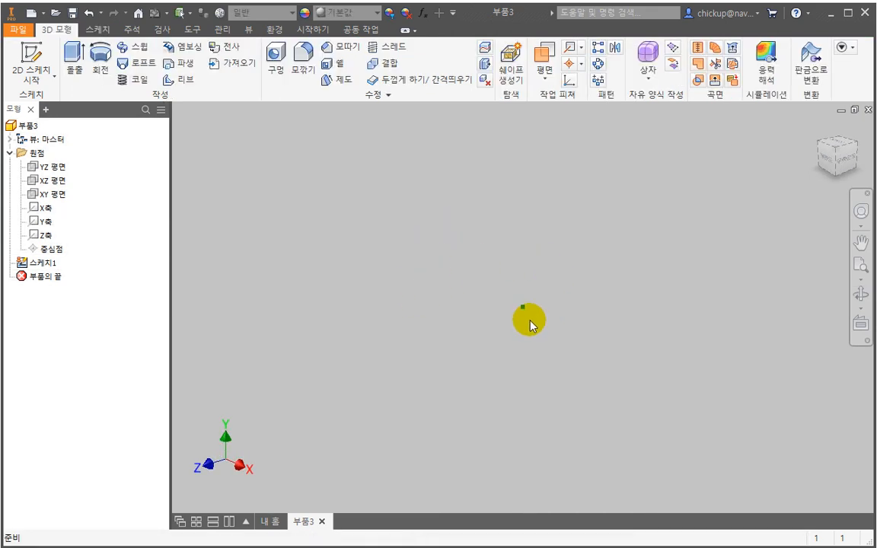